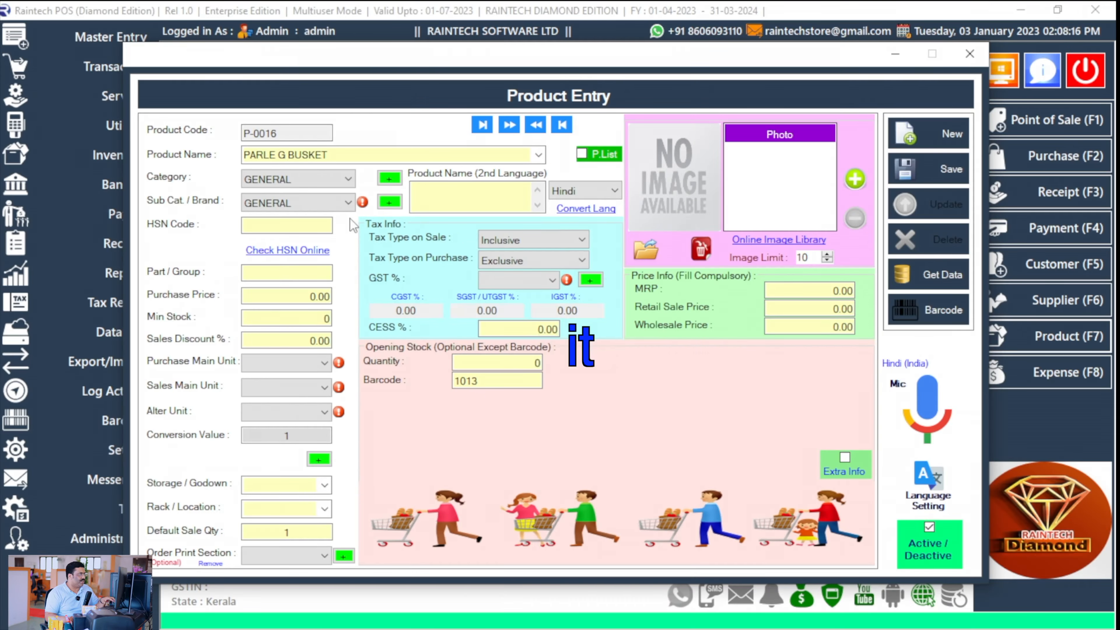
# Choose GENERAL as the product's category and set its purchase price to 10
pyautogui.click(389, 178)
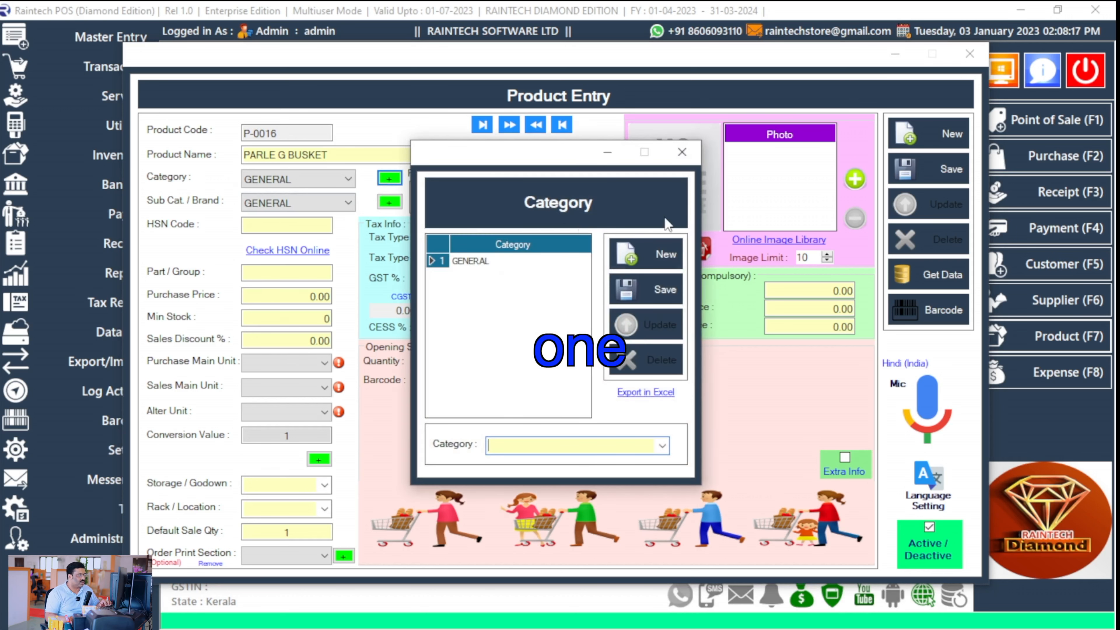
pyautogui.click(682, 152)
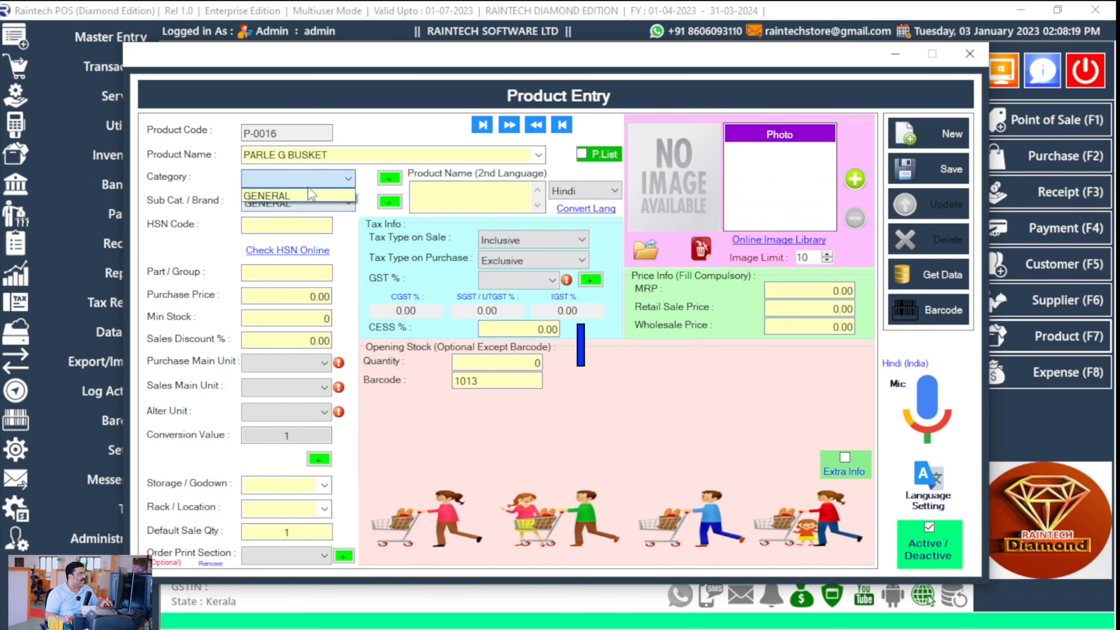
pyautogui.click(310, 195)
pyautogui.click(283, 220)
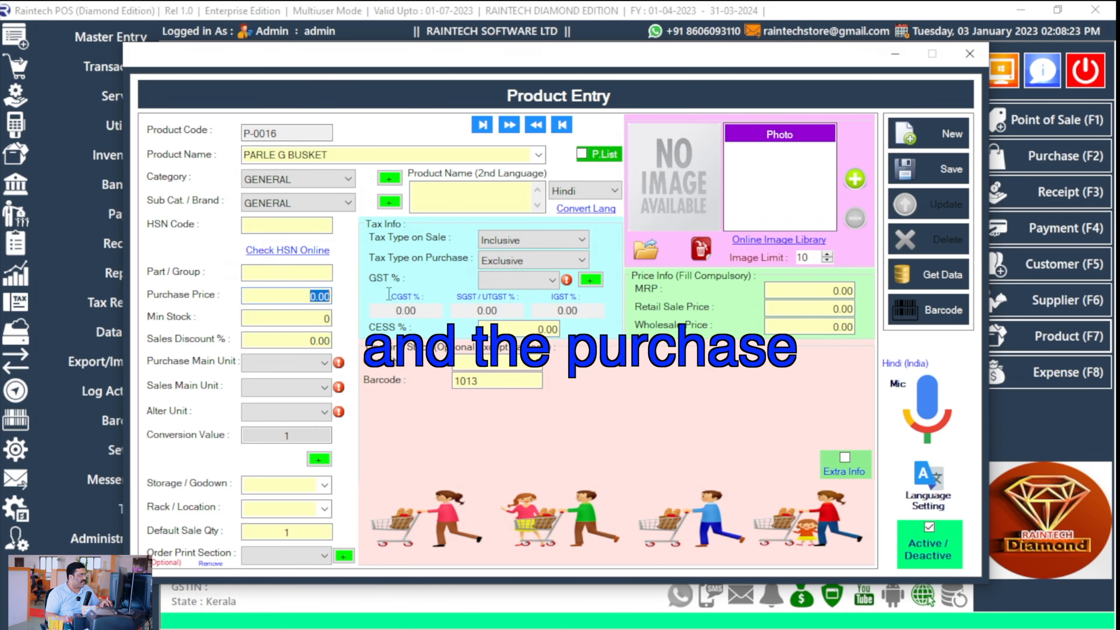
pyautogui.write('10')
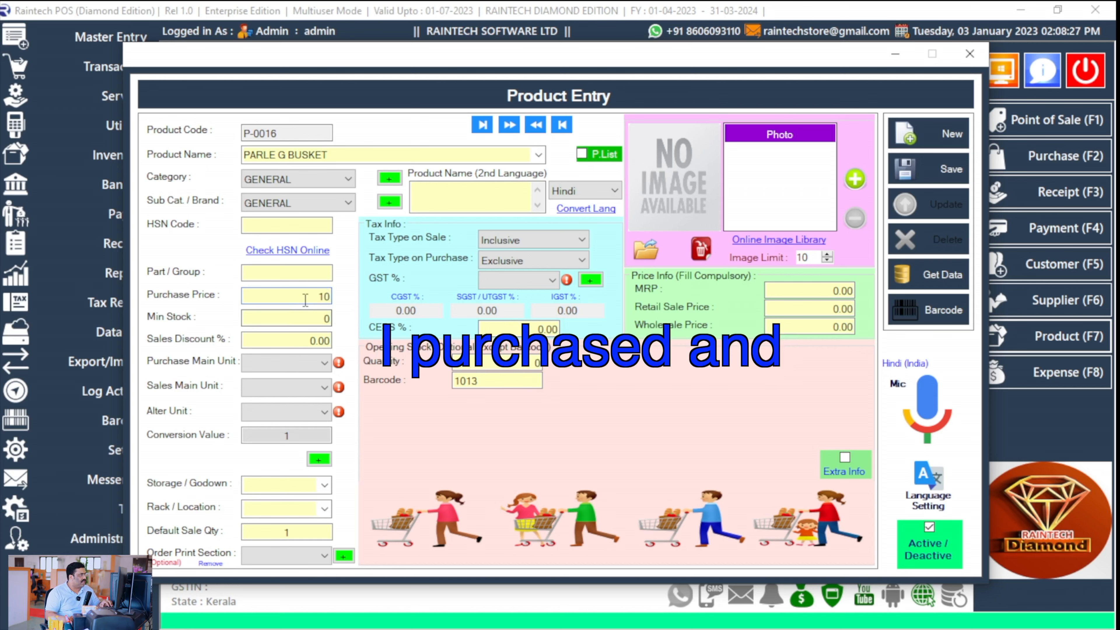
# Set the product's purchase, sales and alternate units to PCS and its GST rate to 5%
pyautogui.click(300, 363)
pyautogui.click(268, 323)
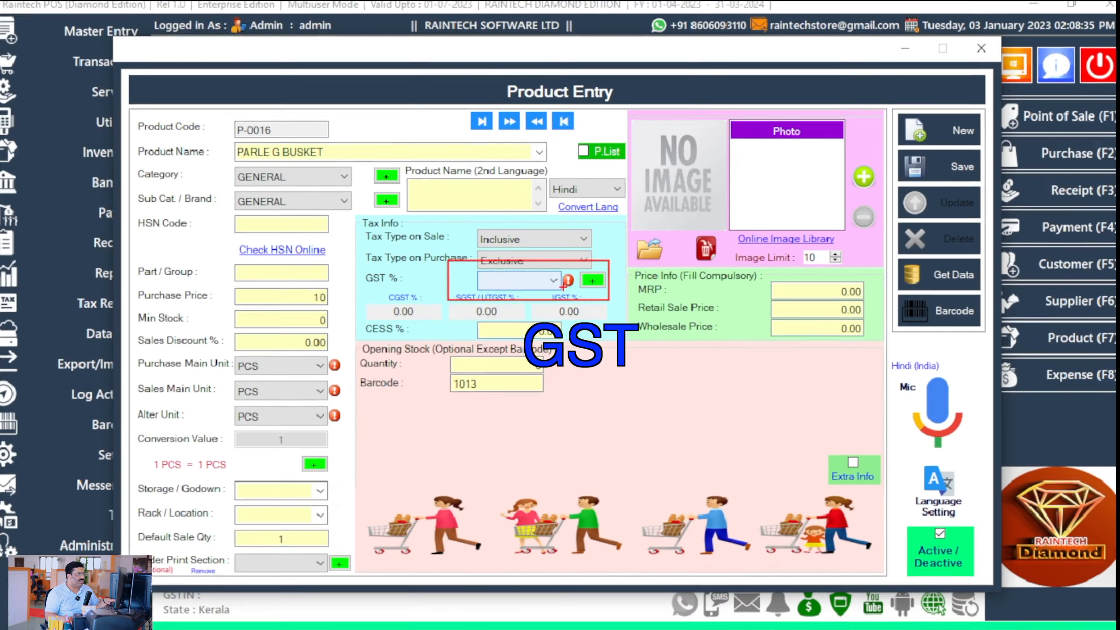
pyautogui.click(529, 296)
pyautogui.click(525, 298)
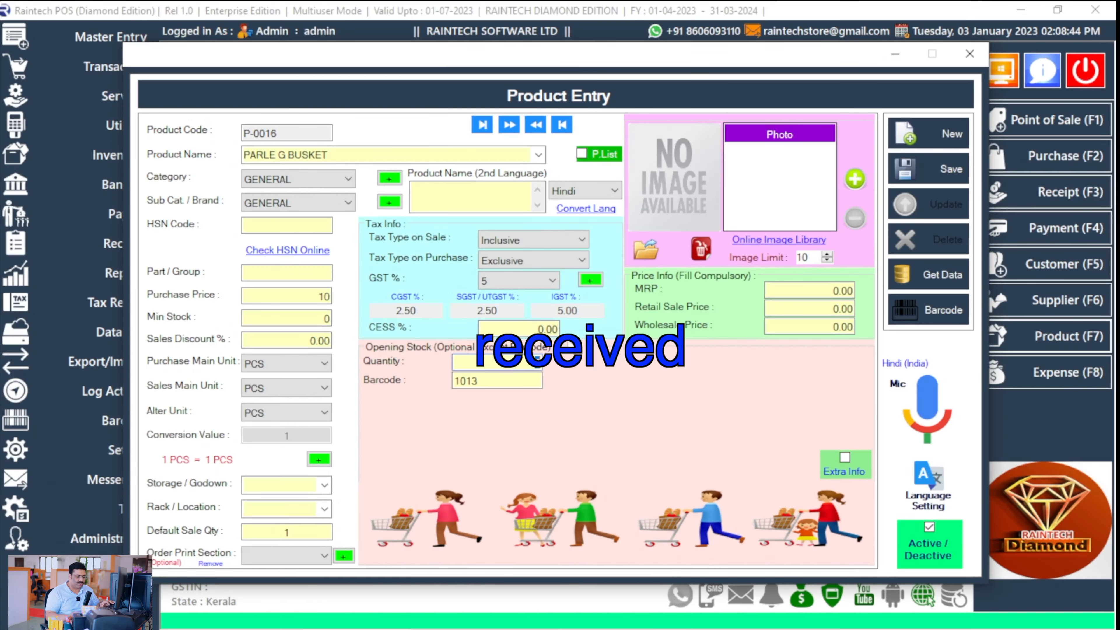
pyautogui.write('100')
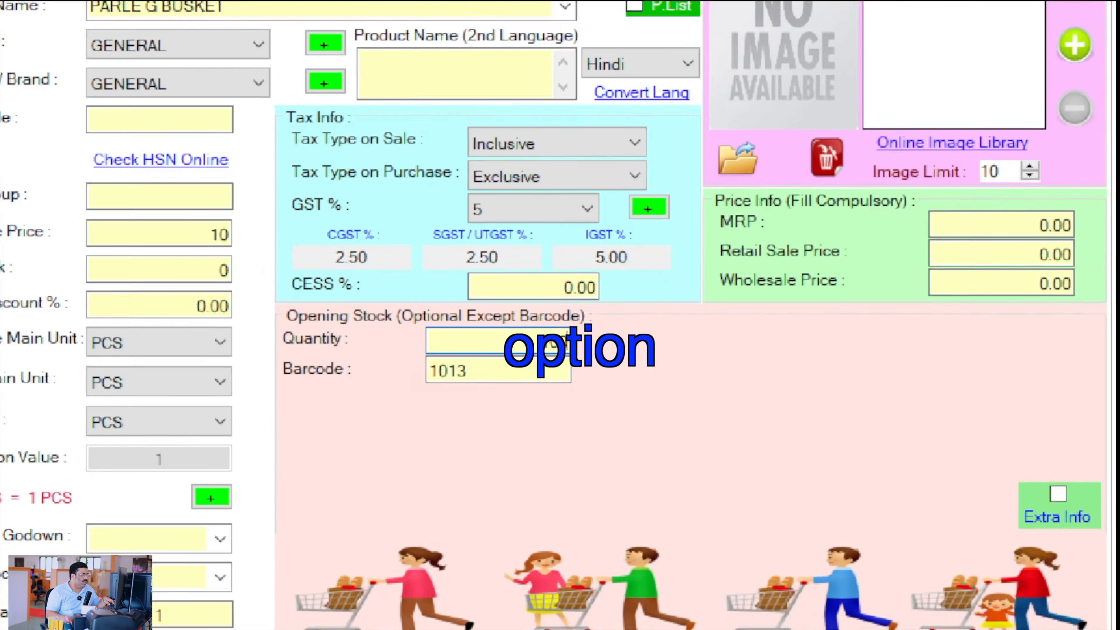
pyautogui.hotkey('ctrl', '2')
pyautogui.moveTo(386, 345); pyautogui.dragTo(500, 401)
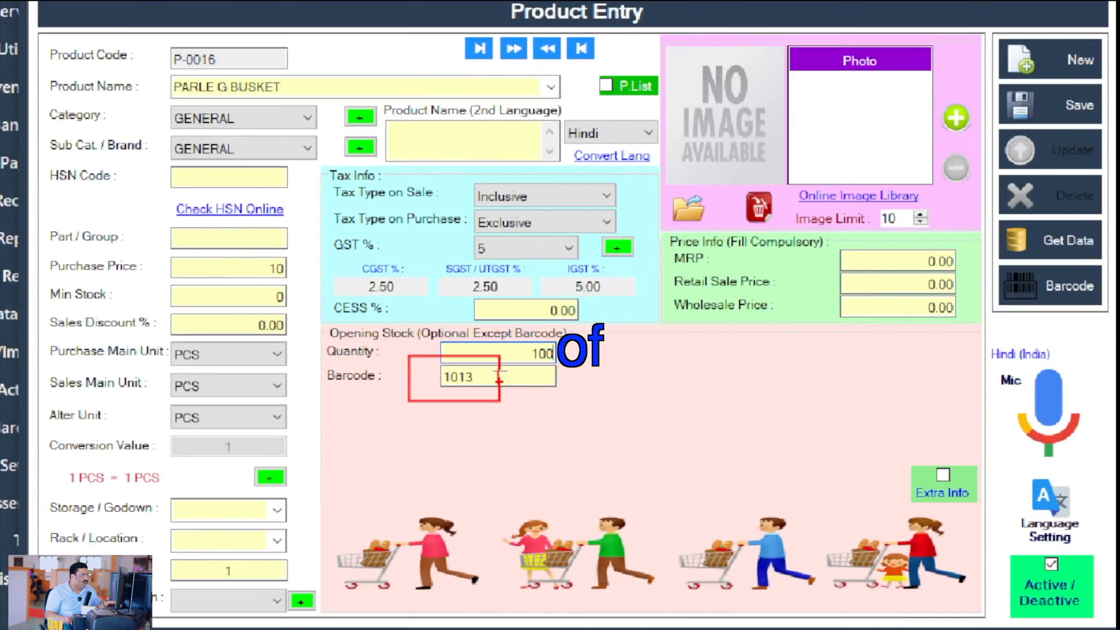
pyautogui.press('Escape')
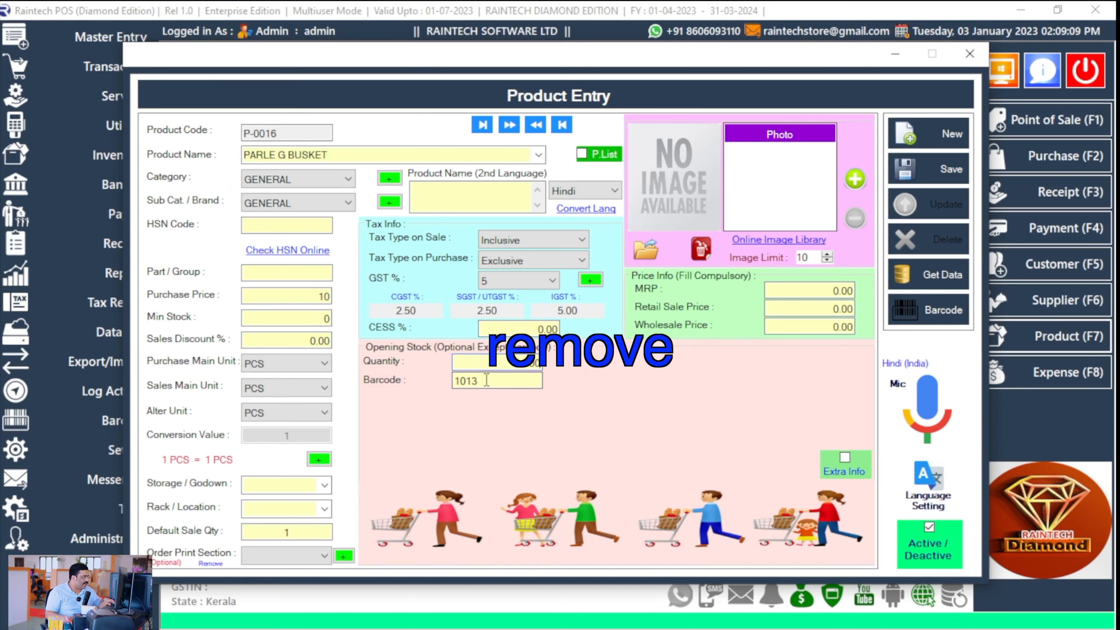
pyautogui.press('Tab')
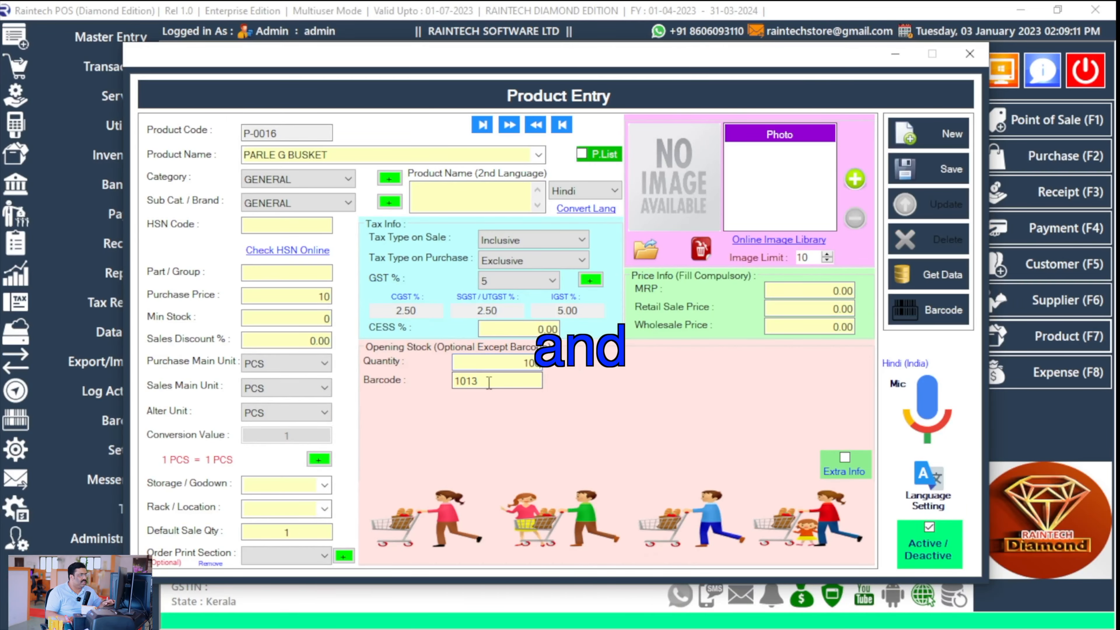
pyautogui.press('BackSpace')
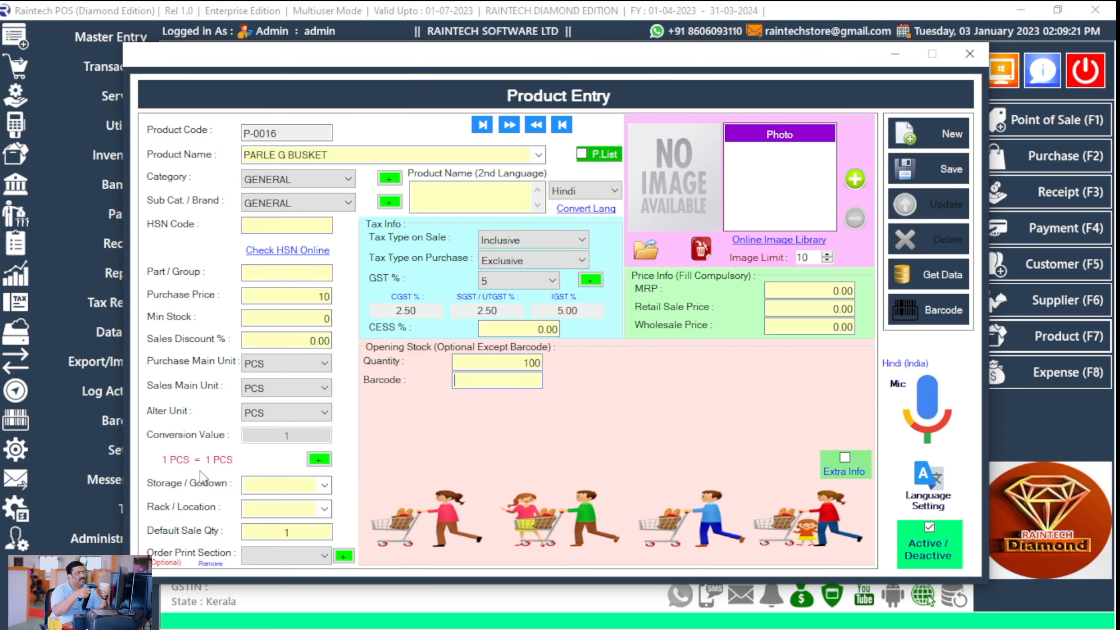
pyautogui.write('8901719119132')
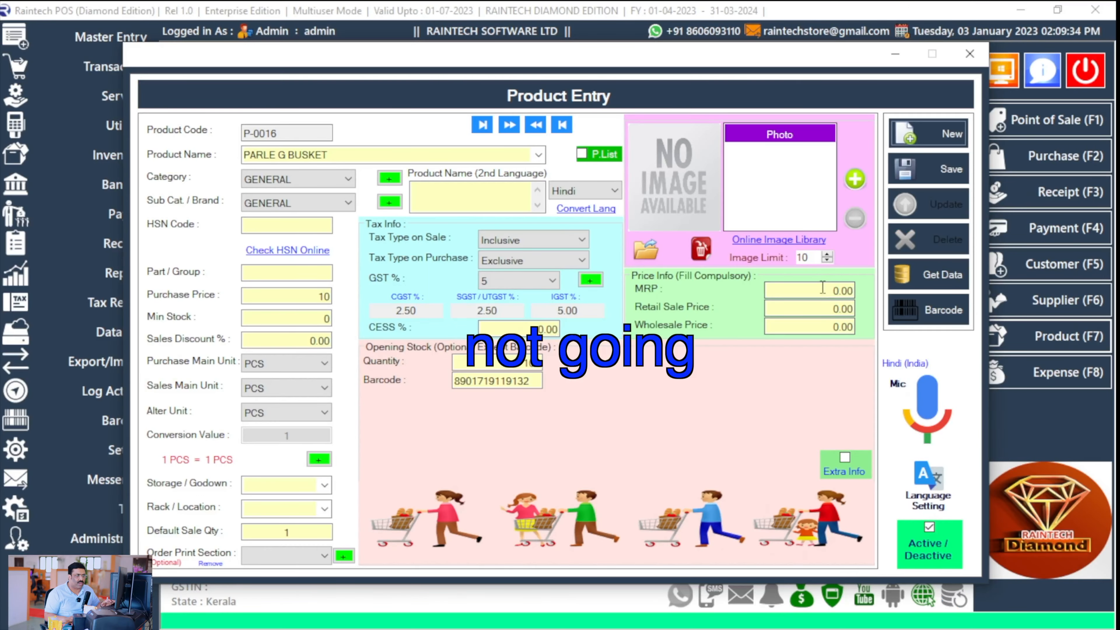
# Set the product's MRP to 20, its retail sale price to 19 and its wholesale price to 18
pyautogui.moveTo(723, 300); pyautogui.dragTo(936, 317)
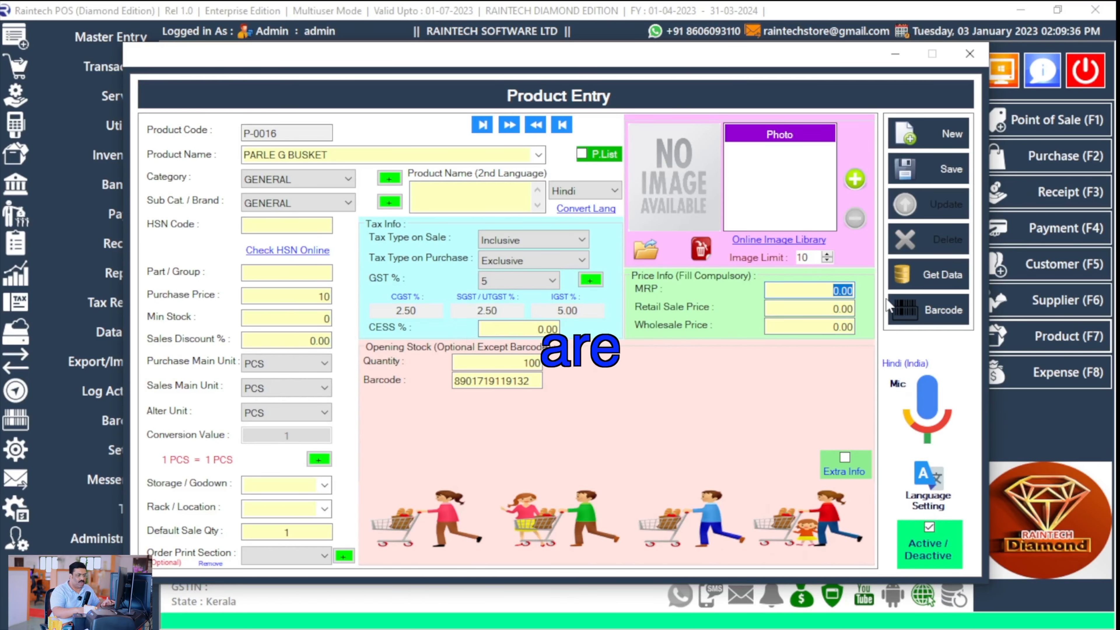
pyautogui.write('20')
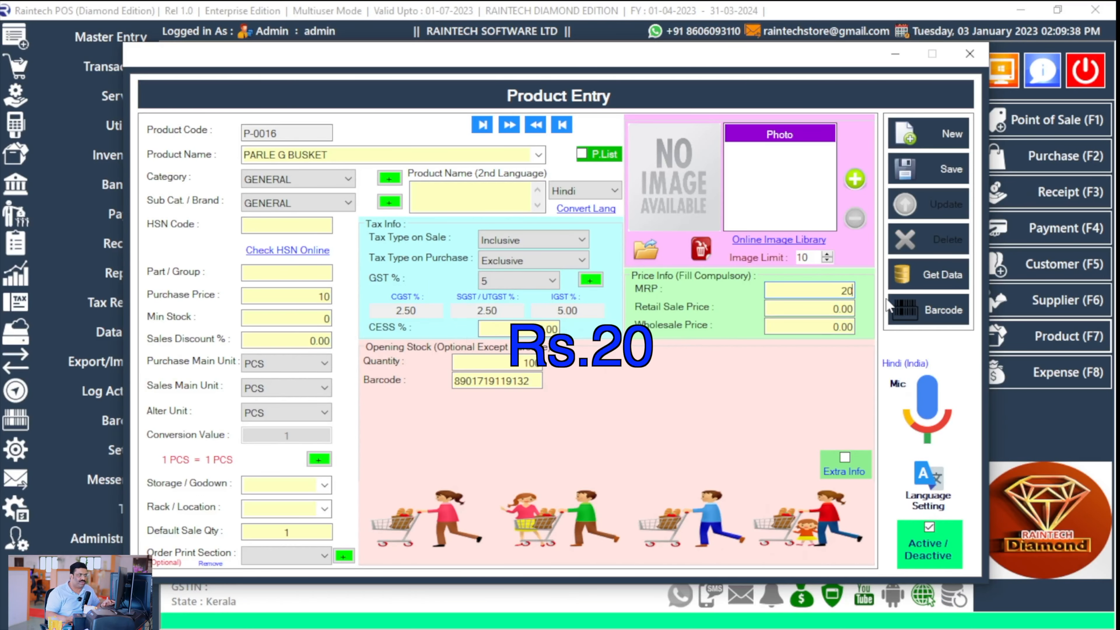
pyautogui.write('19')
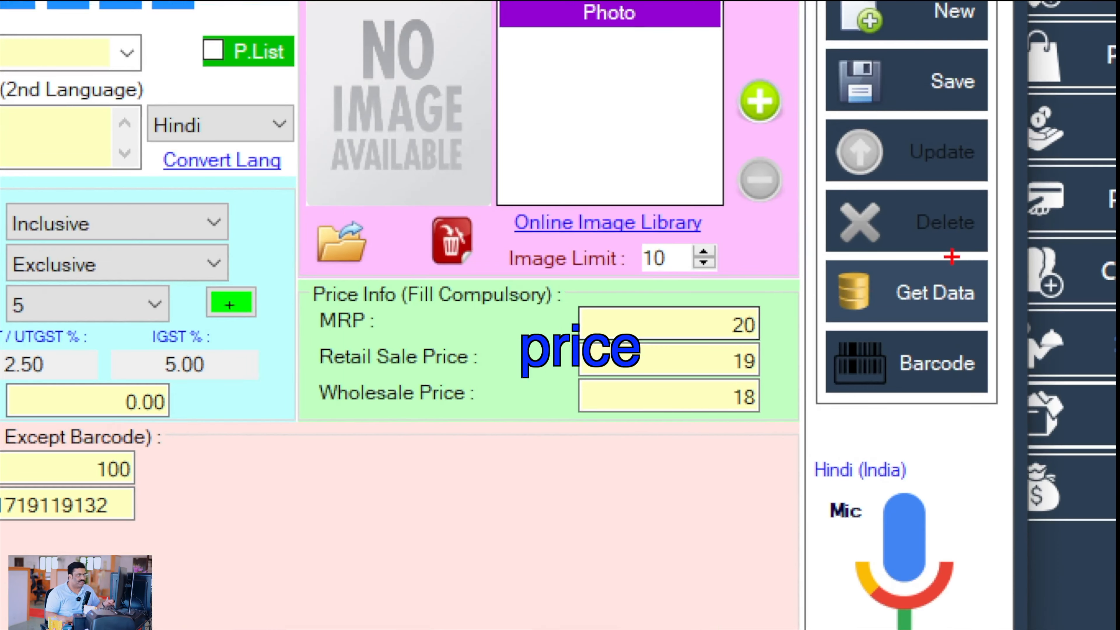
pyautogui.moveTo(635, 301); pyautogui.dragTo(778, 451)
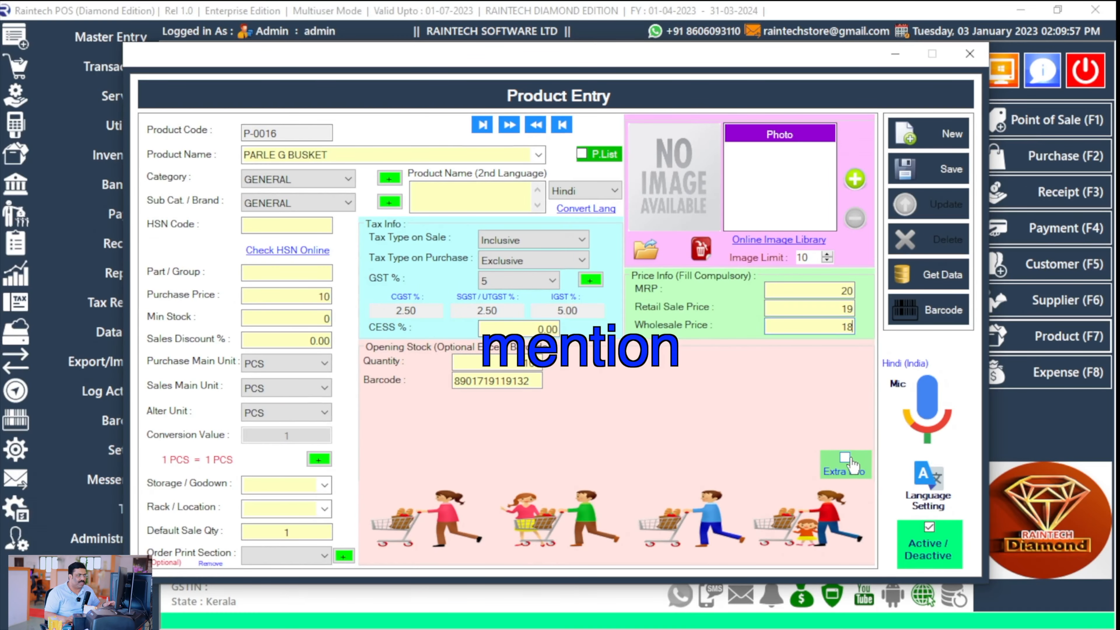
# Show the extra opening-stock fields for batch, dates, size and colour, and hide them again
pyautogui.click(845, 458)
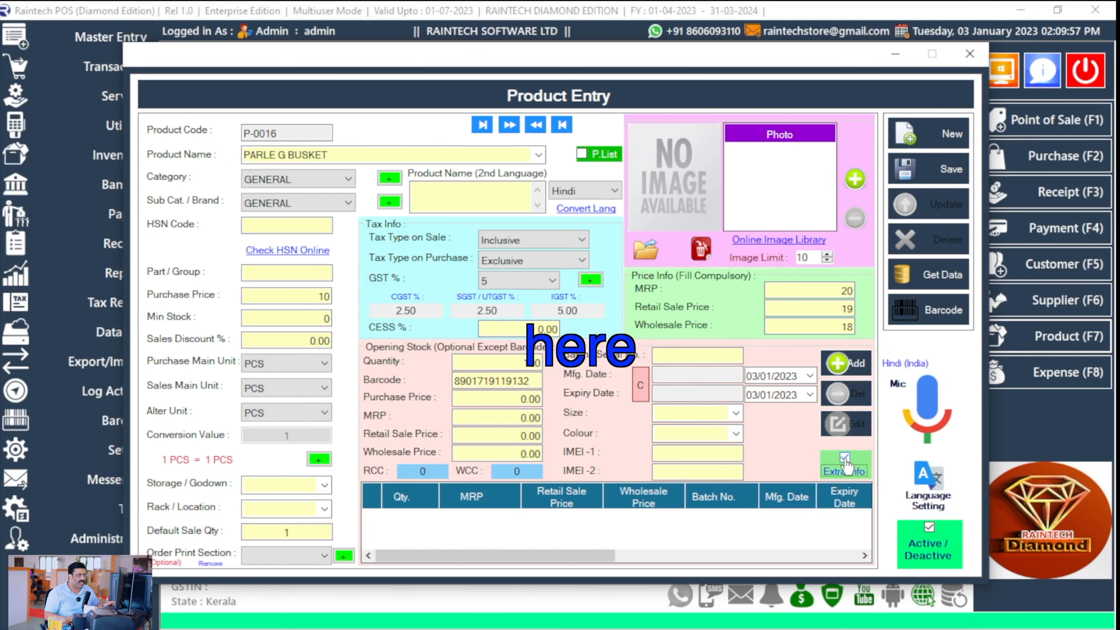
pyautogui.click(845, 459)
pyautogui.click(844, 458)
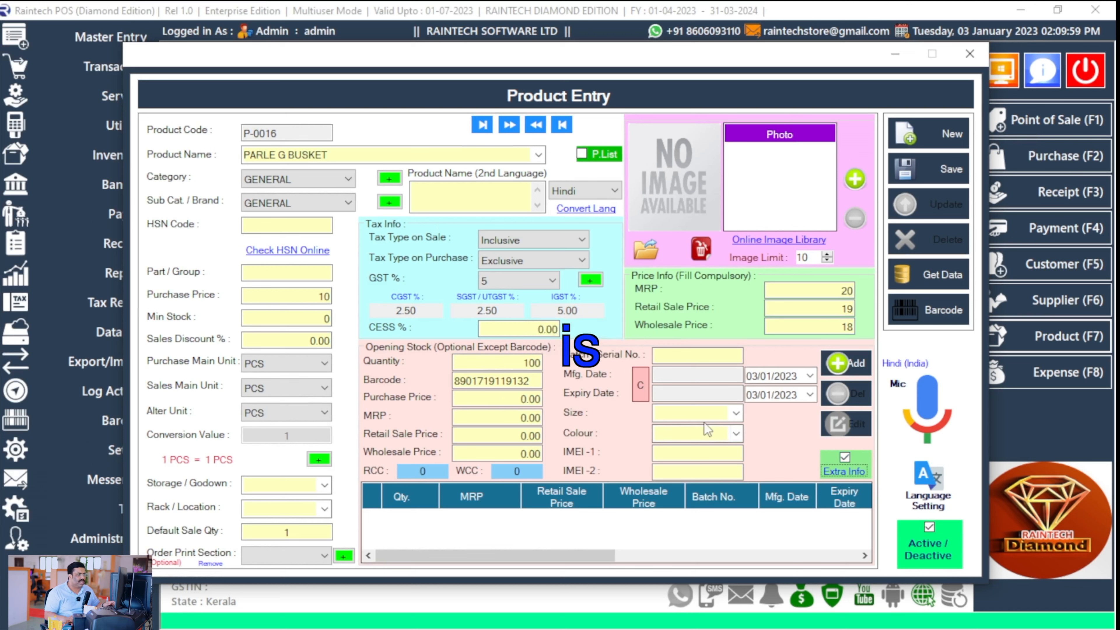
pyautogui.click(844, 459)
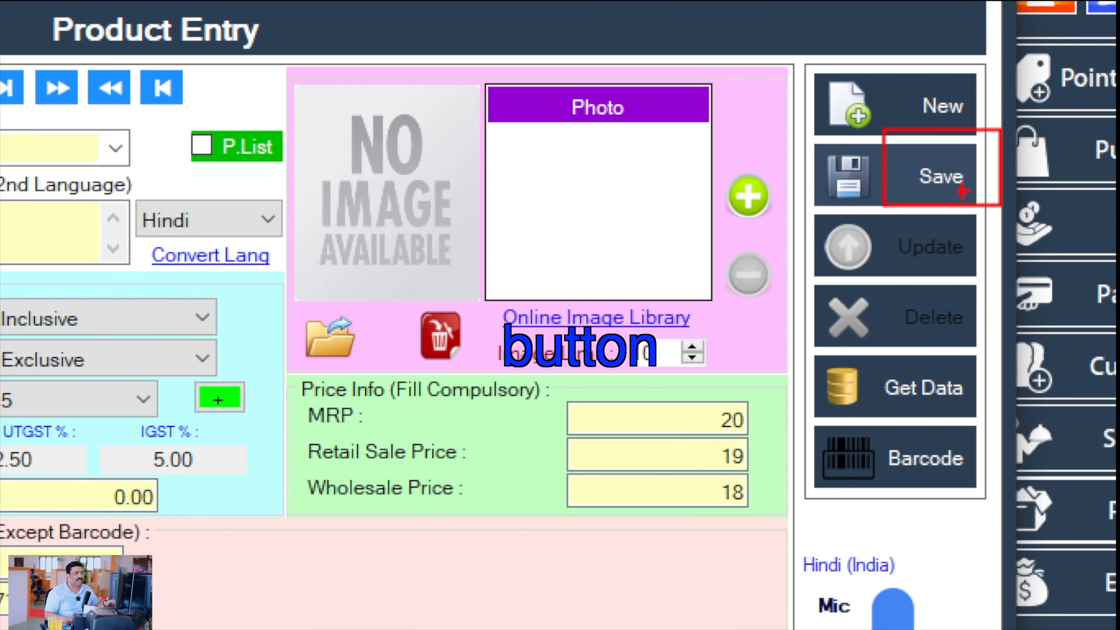
# Save the PARLE G BUSKET product record and close the product entry form
pyautogui.click(939, 178)
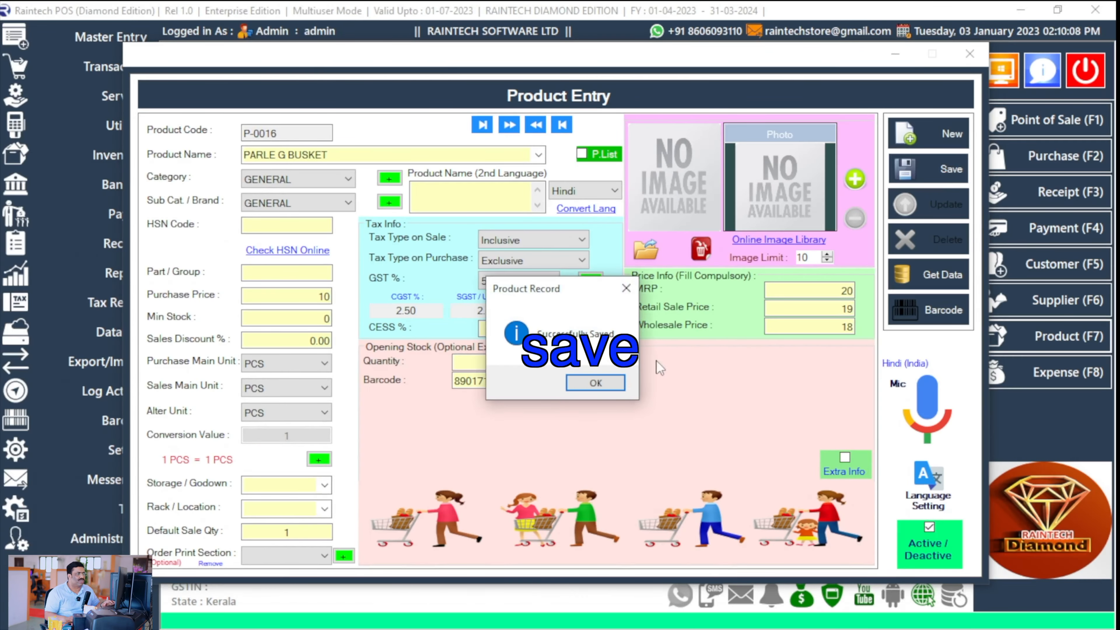
pyautogui.click(595, 383)
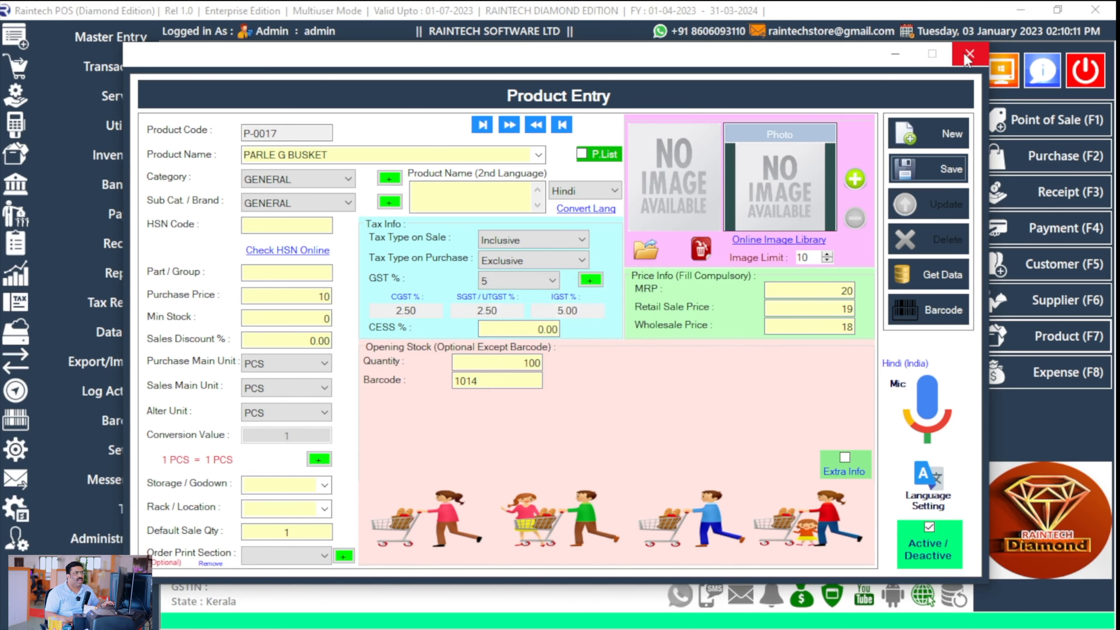
pyautogui.click(968, 55)
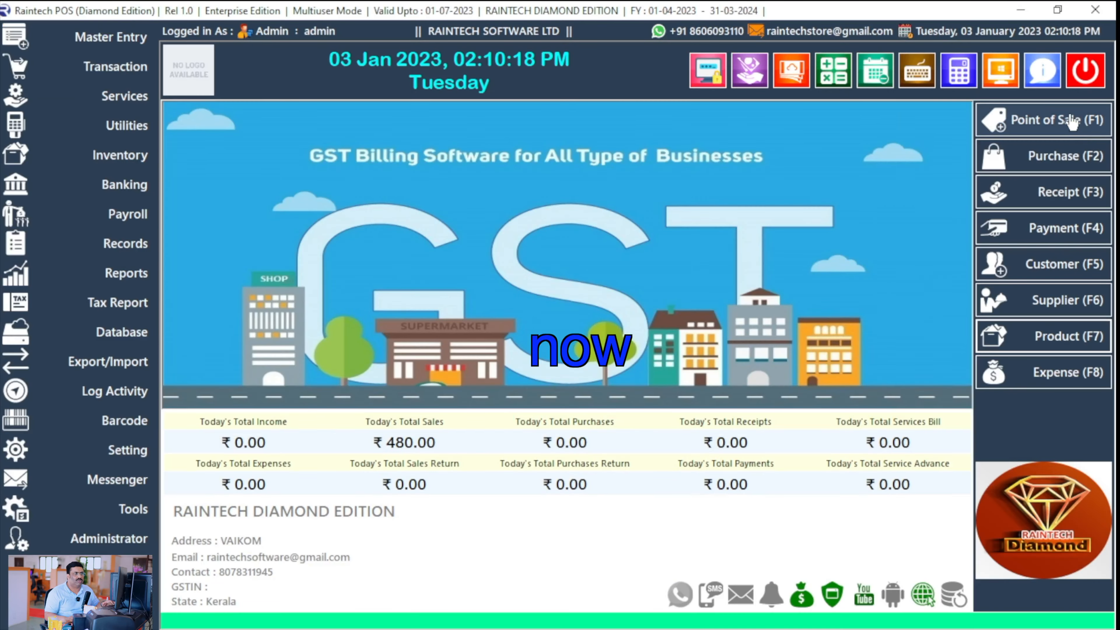
# Open the Point of Sale screen, check the customer list and keep Cash as the customer
pyautogui.click(1029, 141)
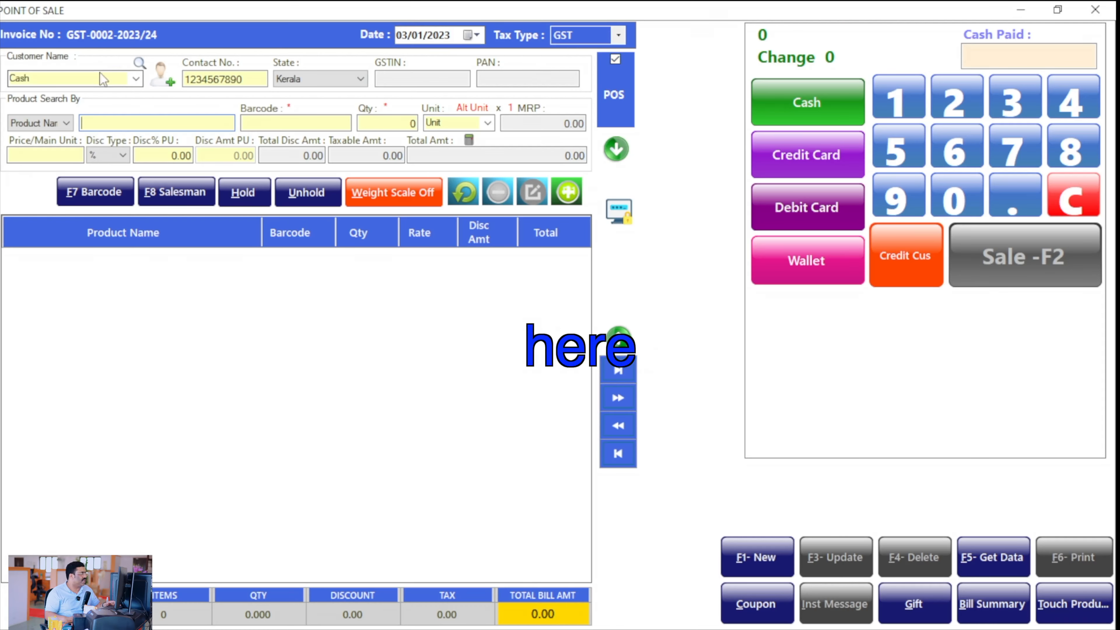
pyautogui.click(136, 79)
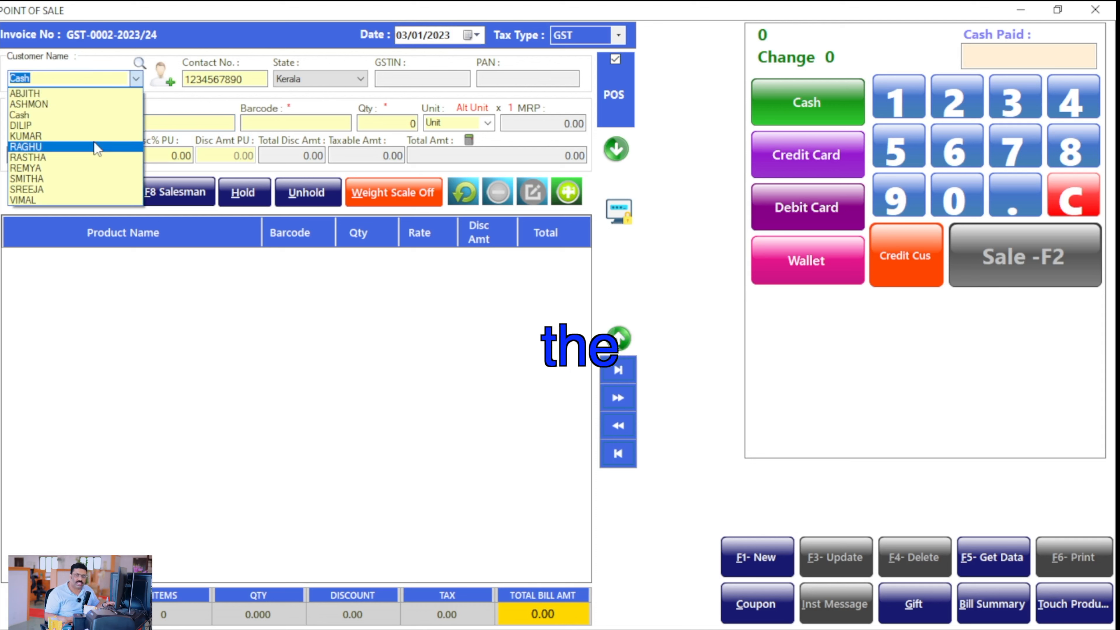
pyautogui.press('Escape')
pyautogui.press('Escape')
pyautogui.press('n')
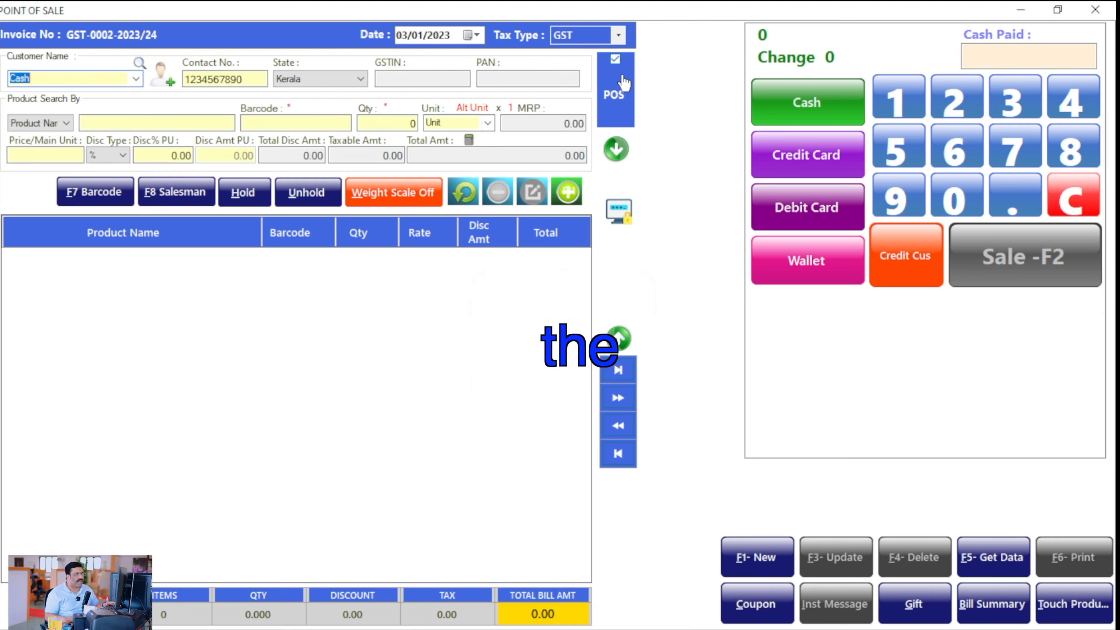
pyautogui.click(309, 124)
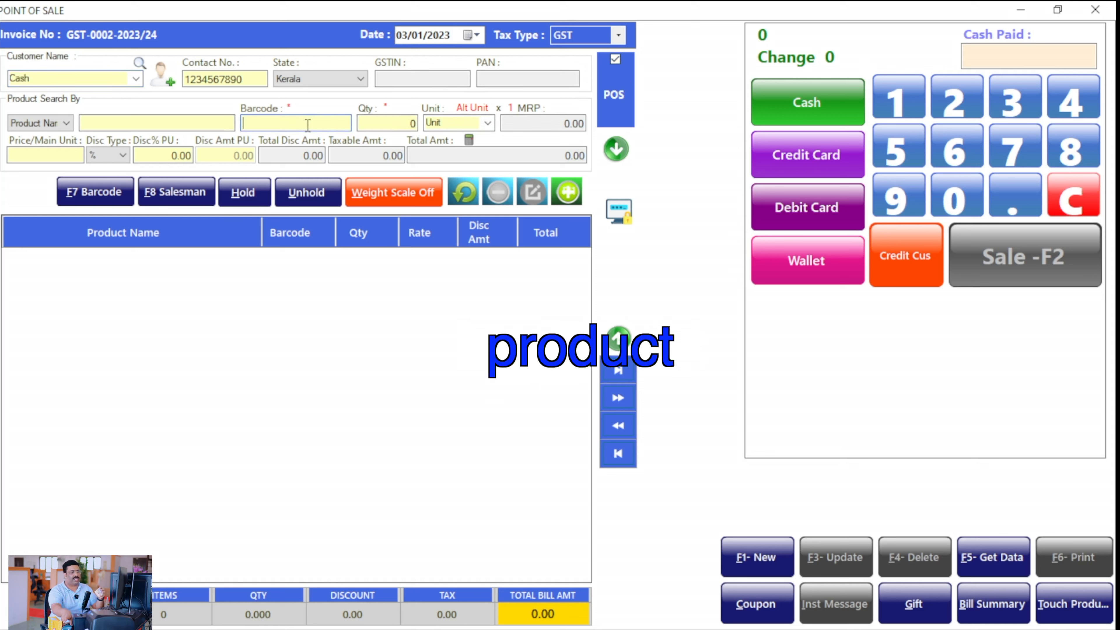
pyautogui.write('89017191191')
pyautogui.press('Return')
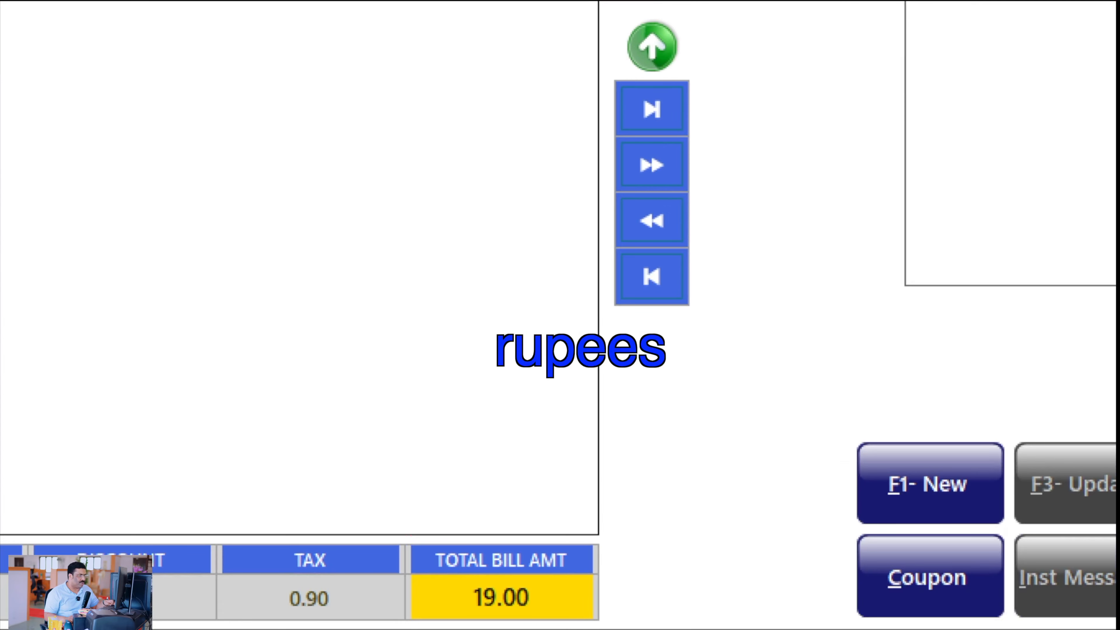
pyautogui.moveTo(408, 543); pyautogui.dragTo(558, 627)
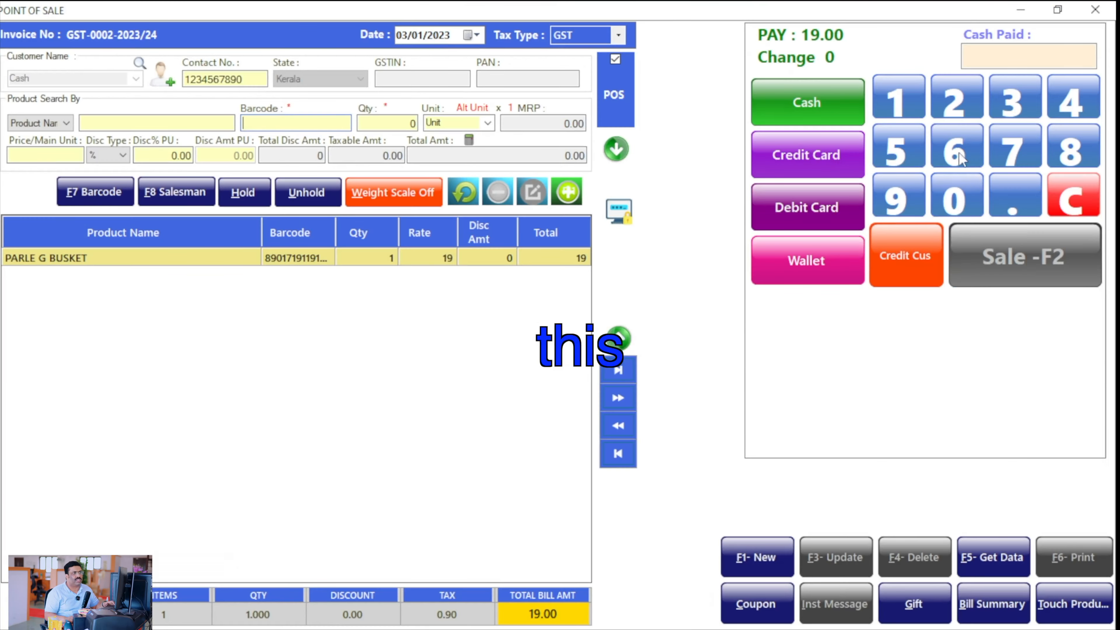
# Enter 100 as the cash paid, complete the bill as a cash sale and accept printing the invoice
pyautogui.click(899, 98)
pyautogui.click(957, 196)
pyautogui.click(957, 196)
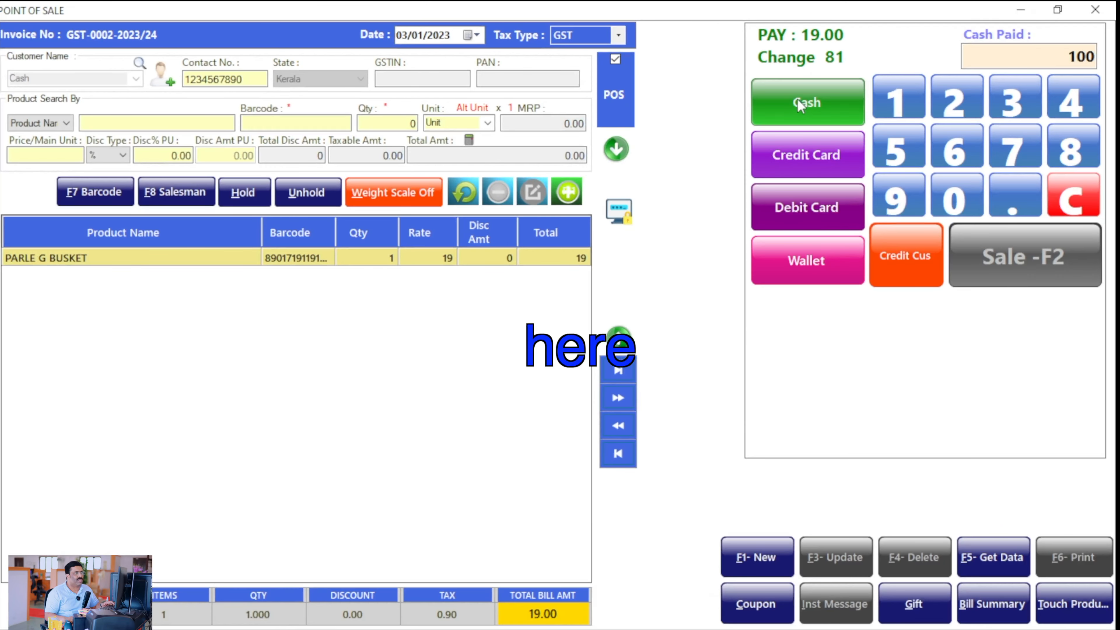
pyautogui.click(800, 105)
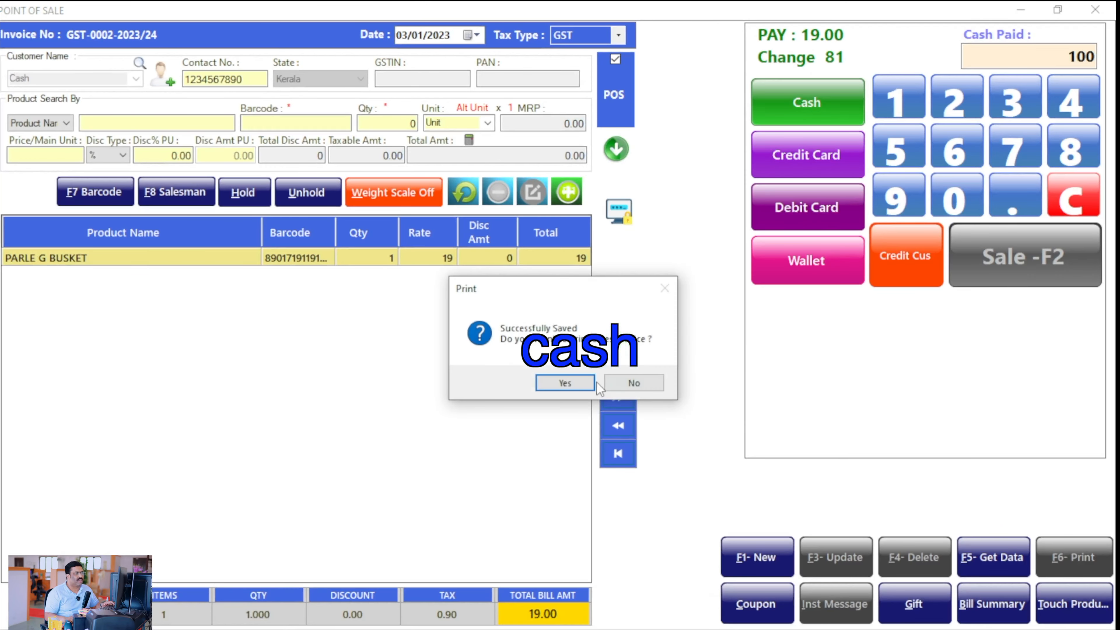
pyautogui.press('Return')
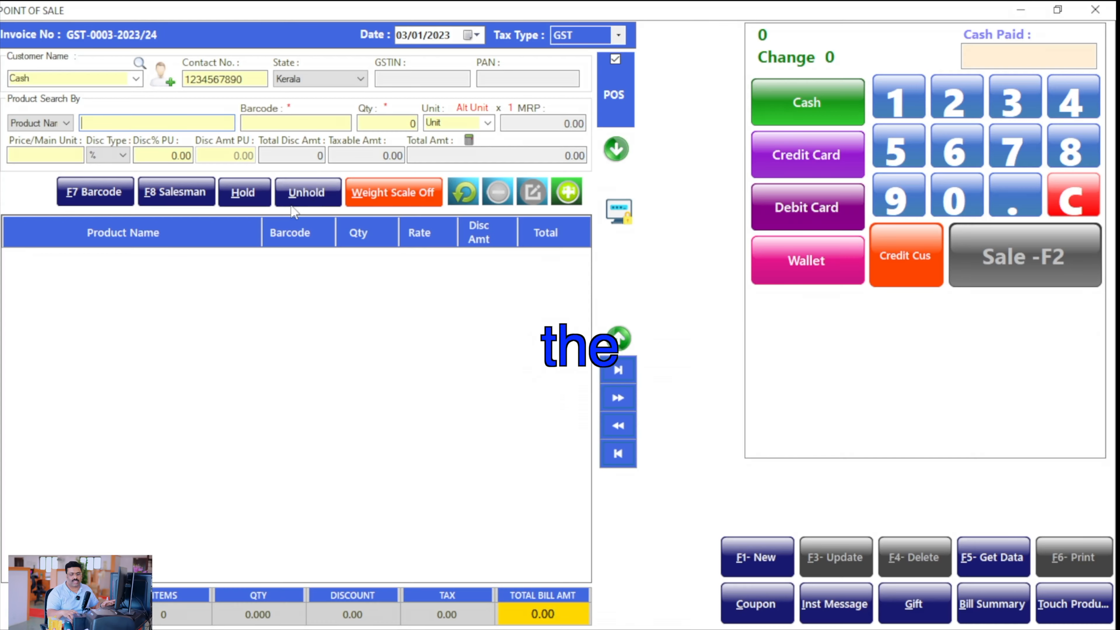
# Leave the Point of Sale screen and list all products in the Stock In Hand record to check available quantities
pyautogui.click(1093, 12)
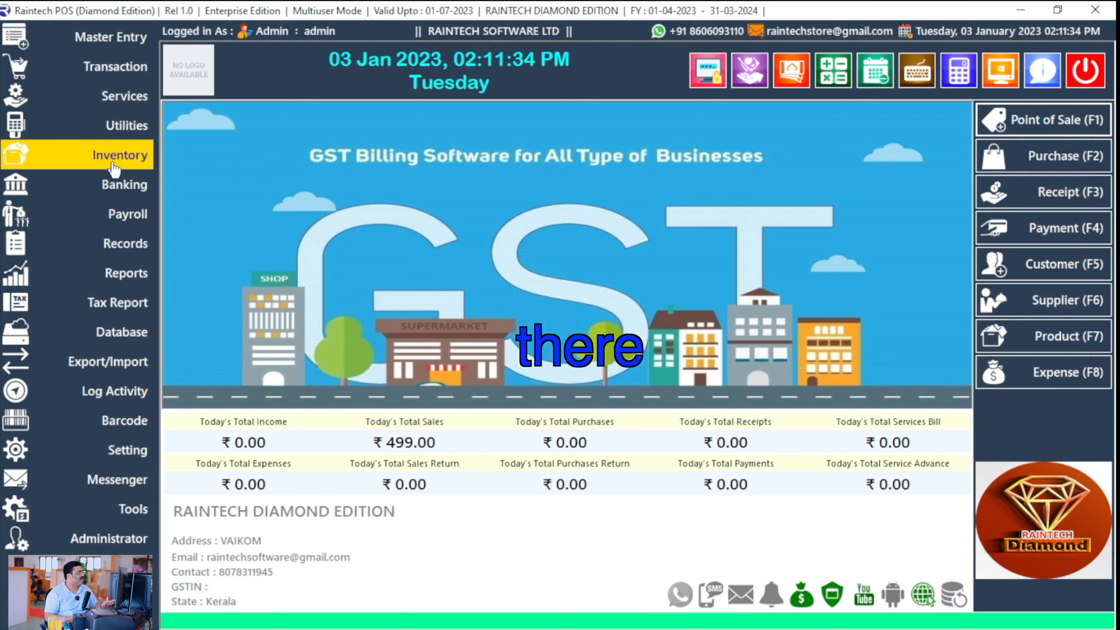
pyautogui.click(125, 249)
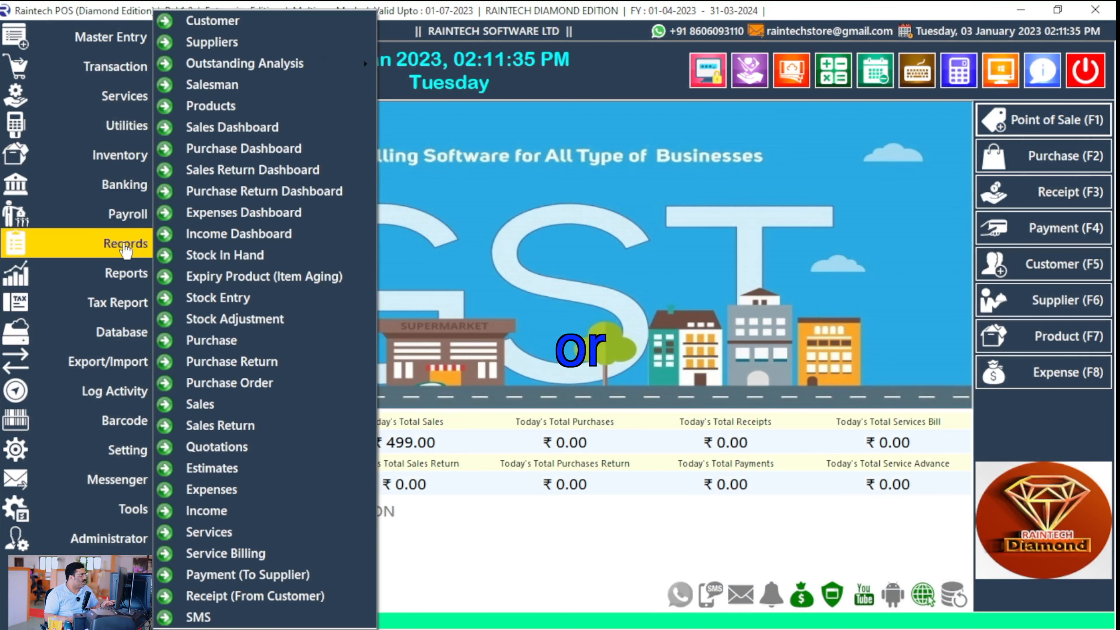
pyautogui.click(201, 258)
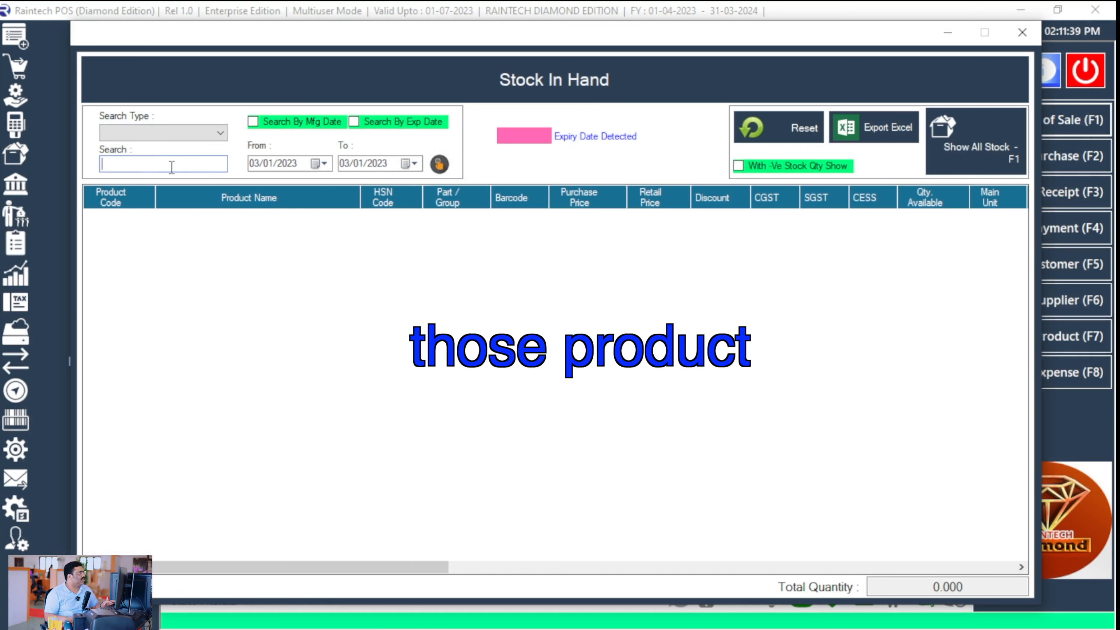
pyautogui.click(938, 167)
pyautogui.click(615, 385)
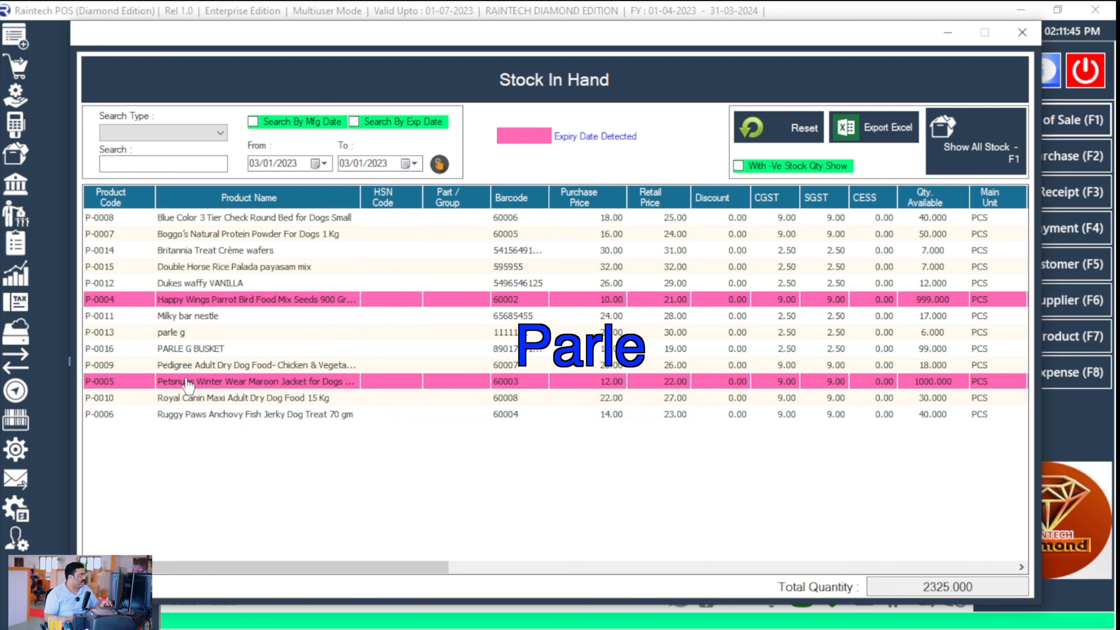
# Check the available quantity of PARLE G BUSKET in the Stock In Hand record and close the record
pyautogui.click(190, 351)
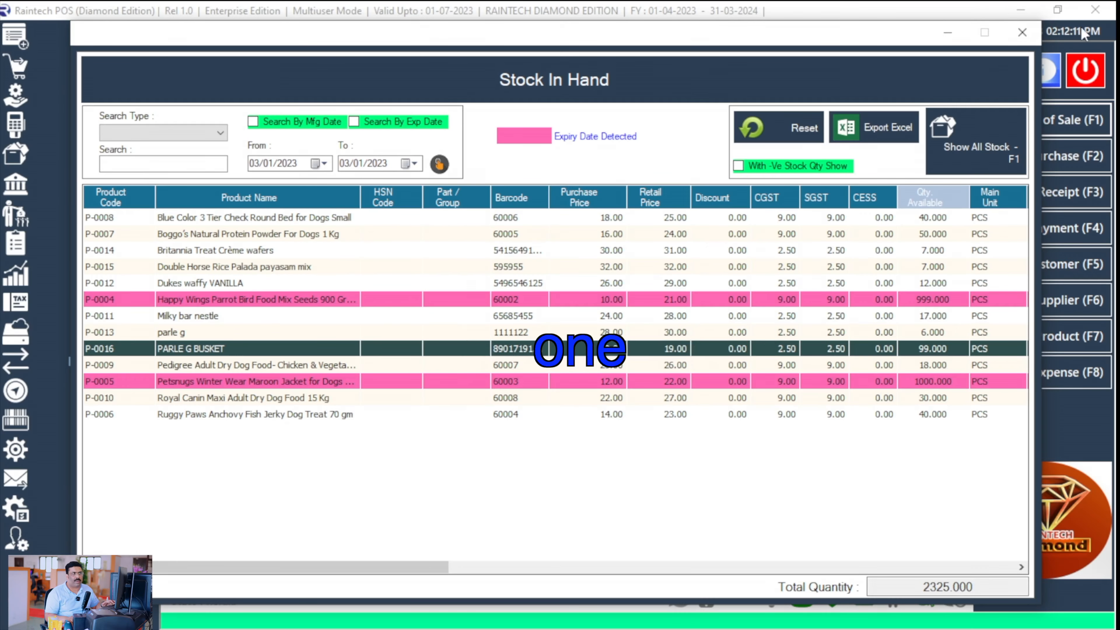
pyautogui.click(1022, 33)
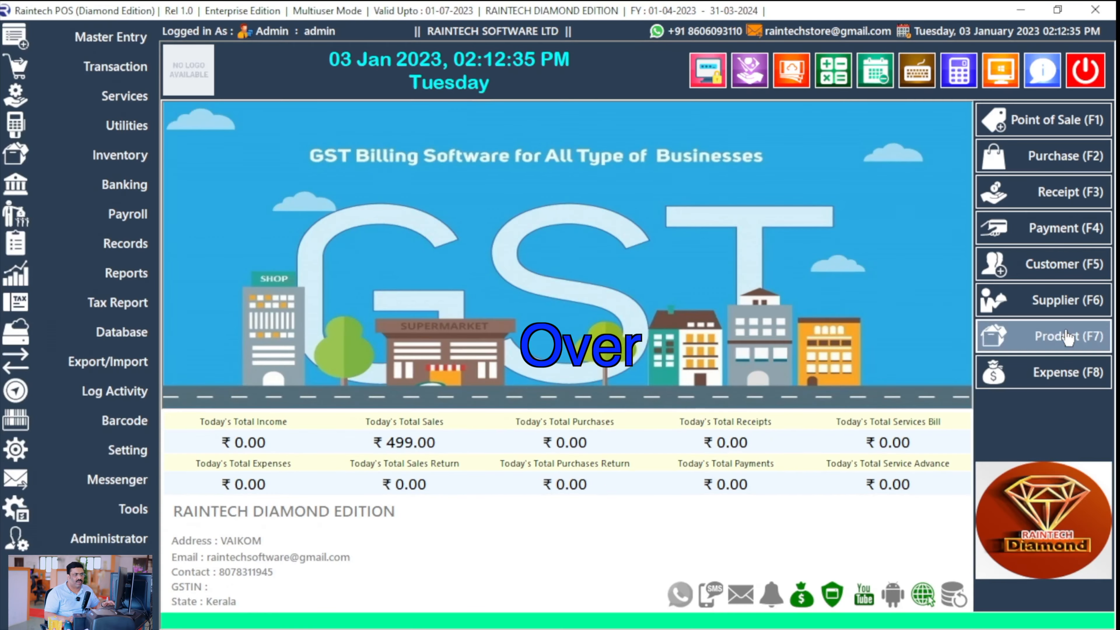
# Load the saved PARLE G BUSKET product in Product Entry and open its barcode label printing
pyautogui.click(1066, 361)
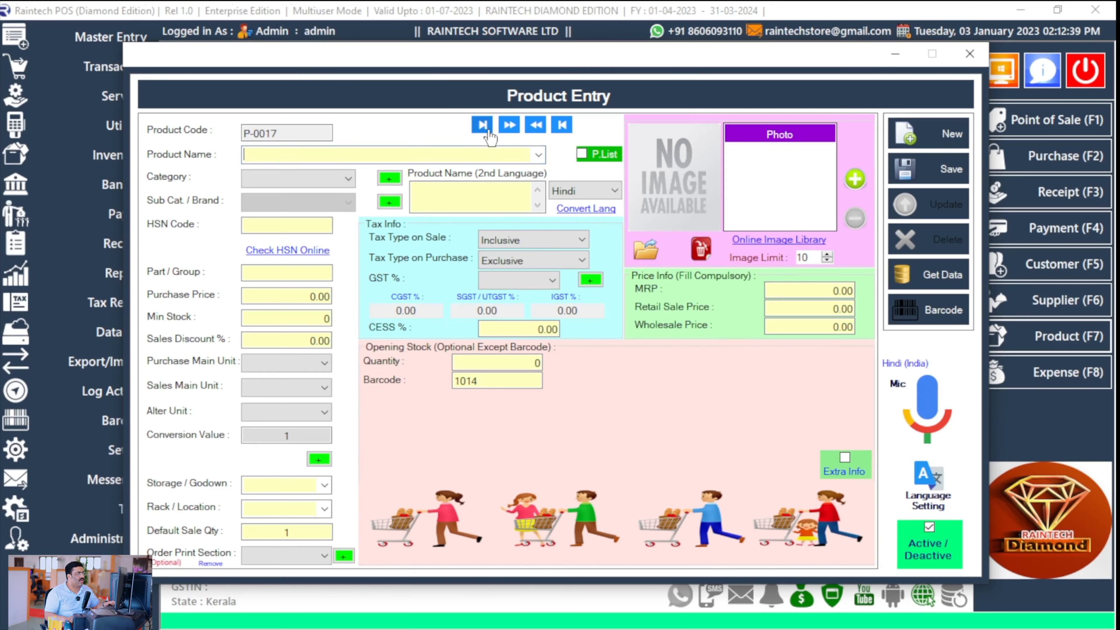
pyautogui.click(513, 154)
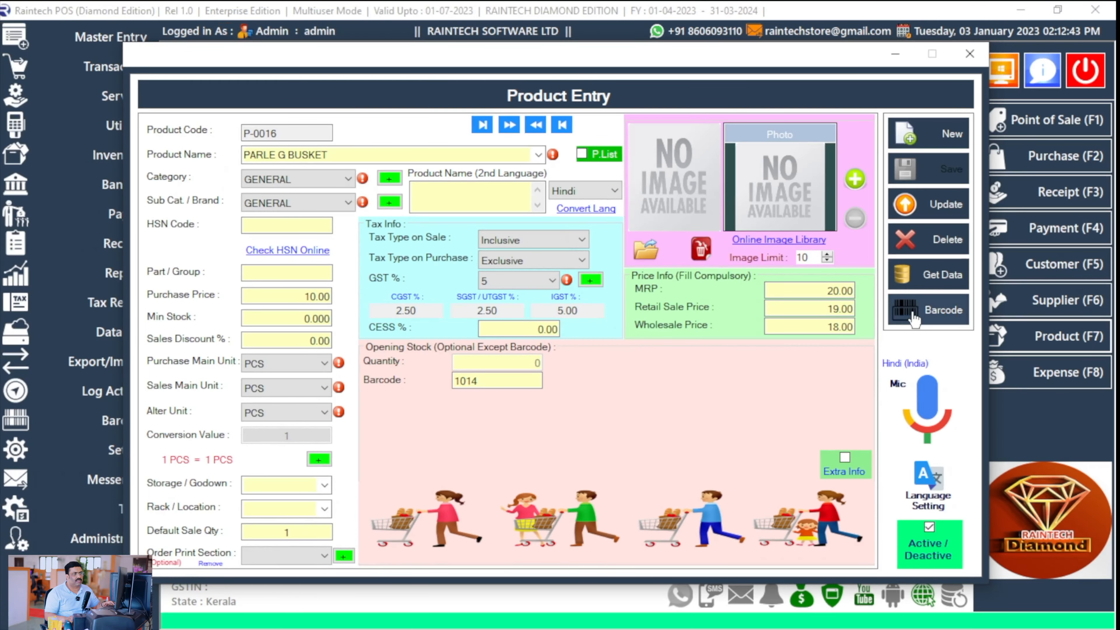
pyautogui.click(911, 315)
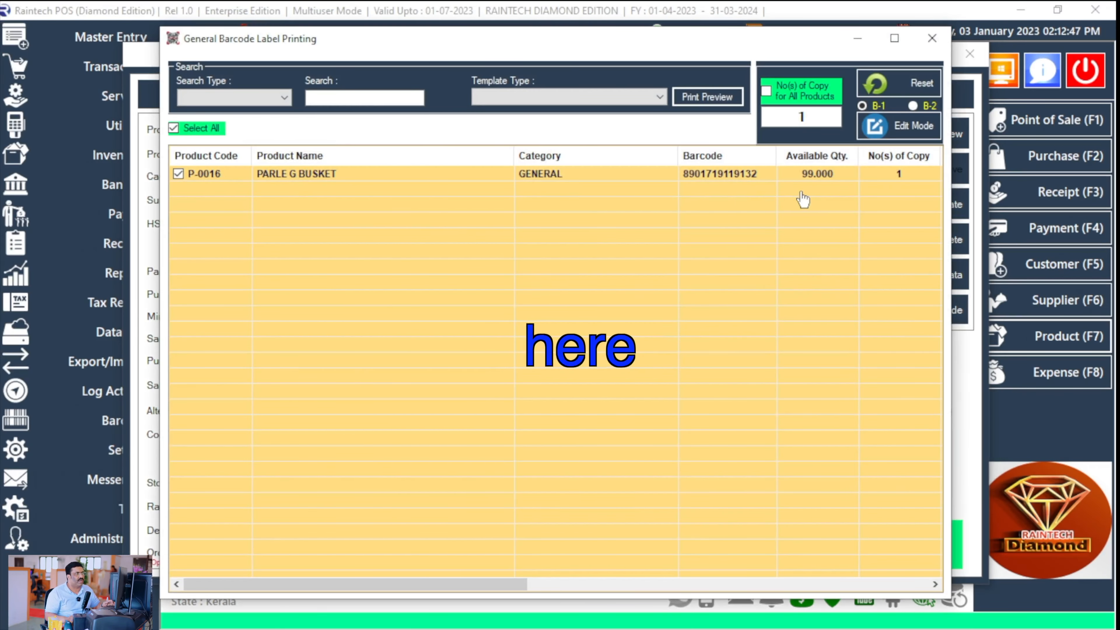
# Choose the Double Size Dual (2 x 1) label template for PARLE G BUSKET and preview the labels at 150% zoom
pyautogui.click(659, 97)
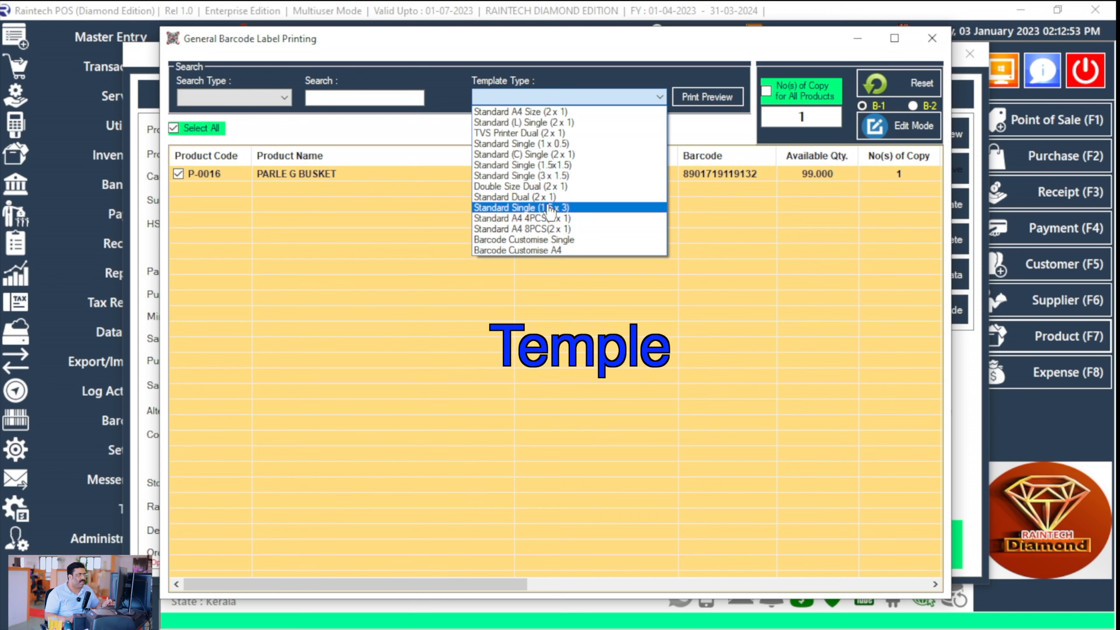
pyautogui.click(548, 187)
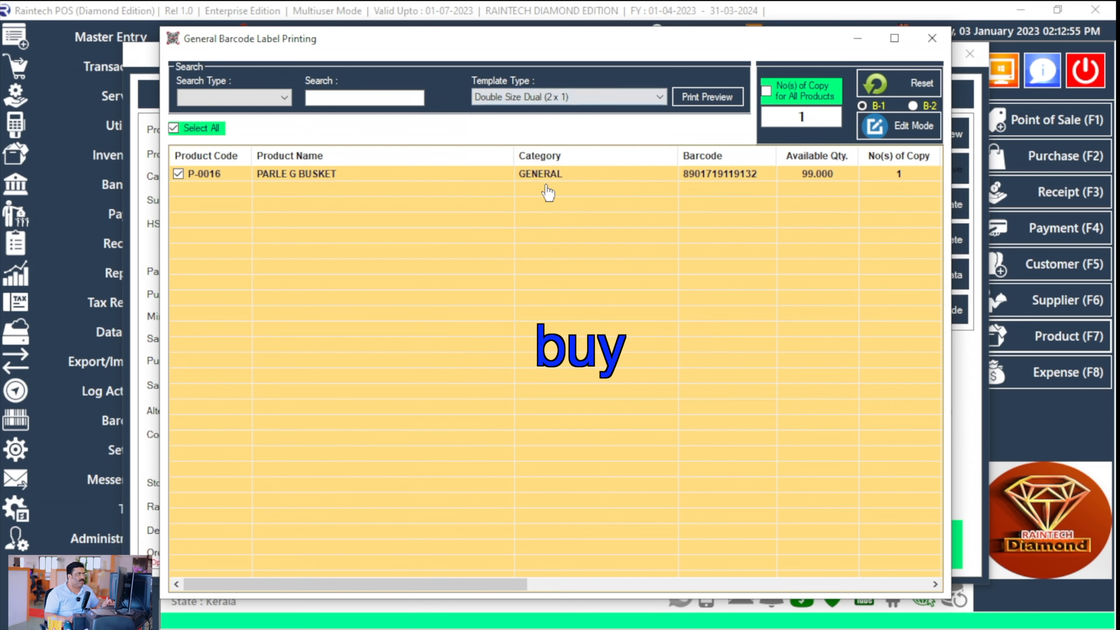
pyautogui.click(697, 101)
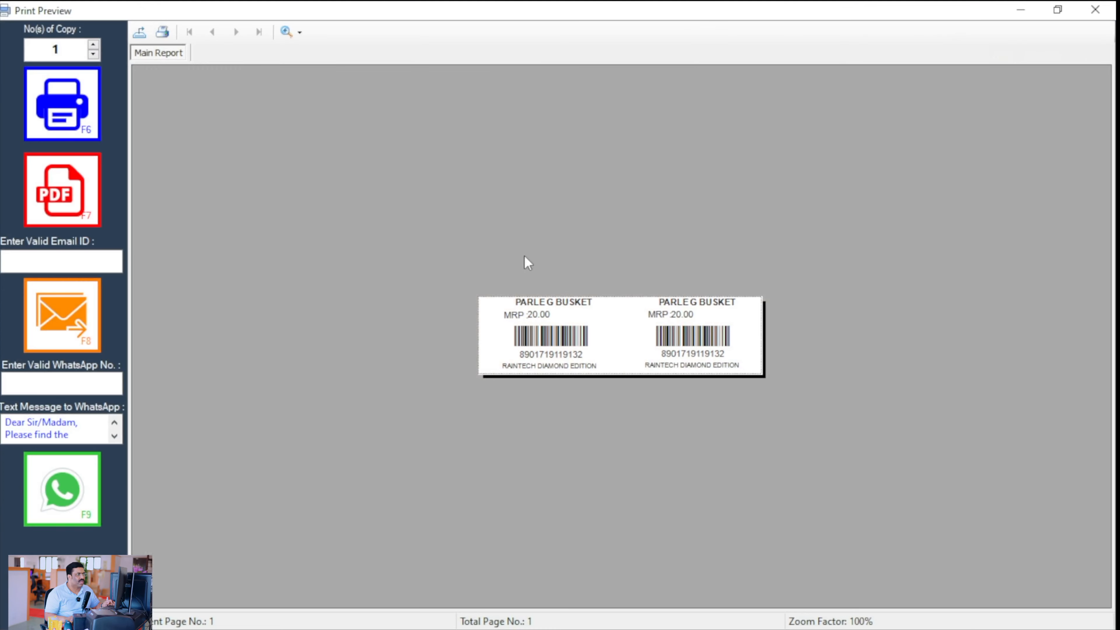
pyautogui.click(292, 32)
pyautogui.click(327, 139)
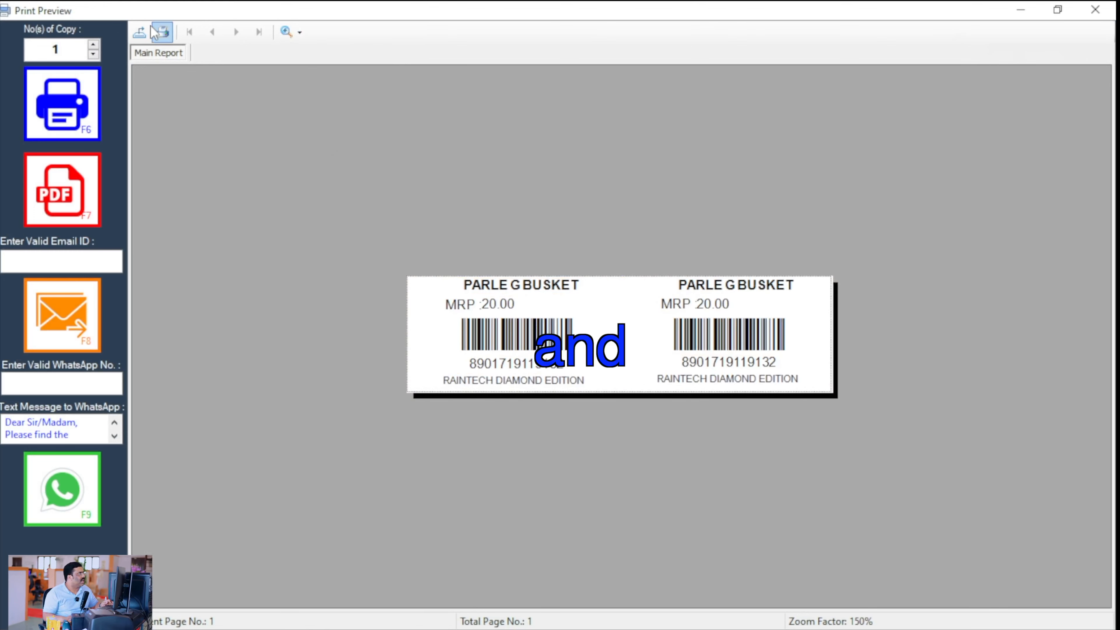
# Open the print settings for the barcode labels and look through the available printers
pyautogui.click(163, 32)
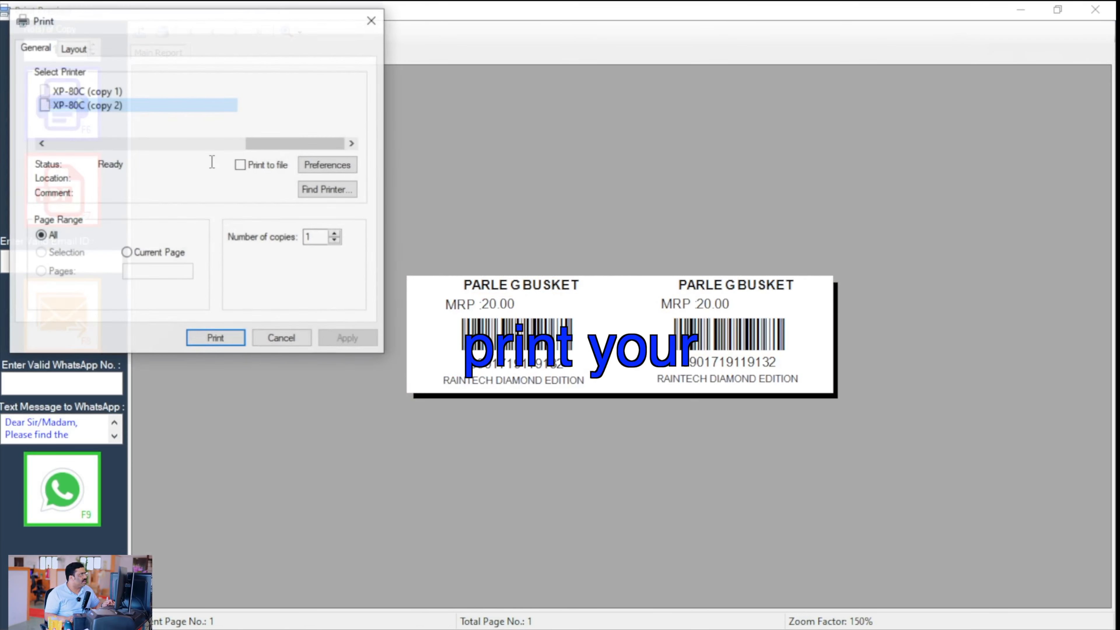
pyautogui.click(42, 144)
pyautogui.click(42, 143)
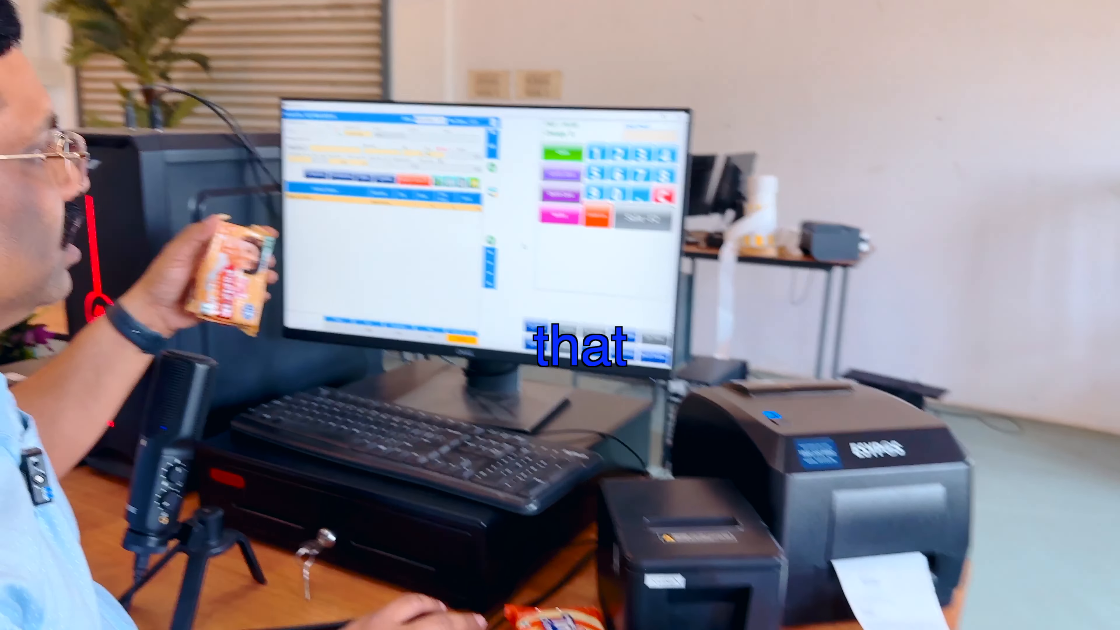
pyautogui.press('F2')
pyautogui.press('Return')
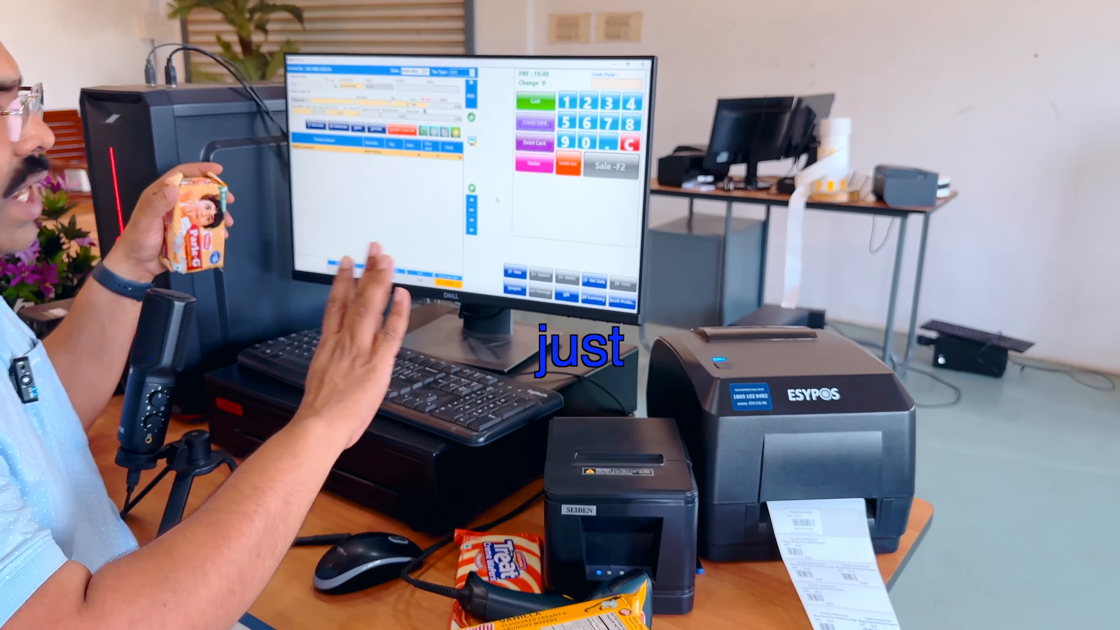